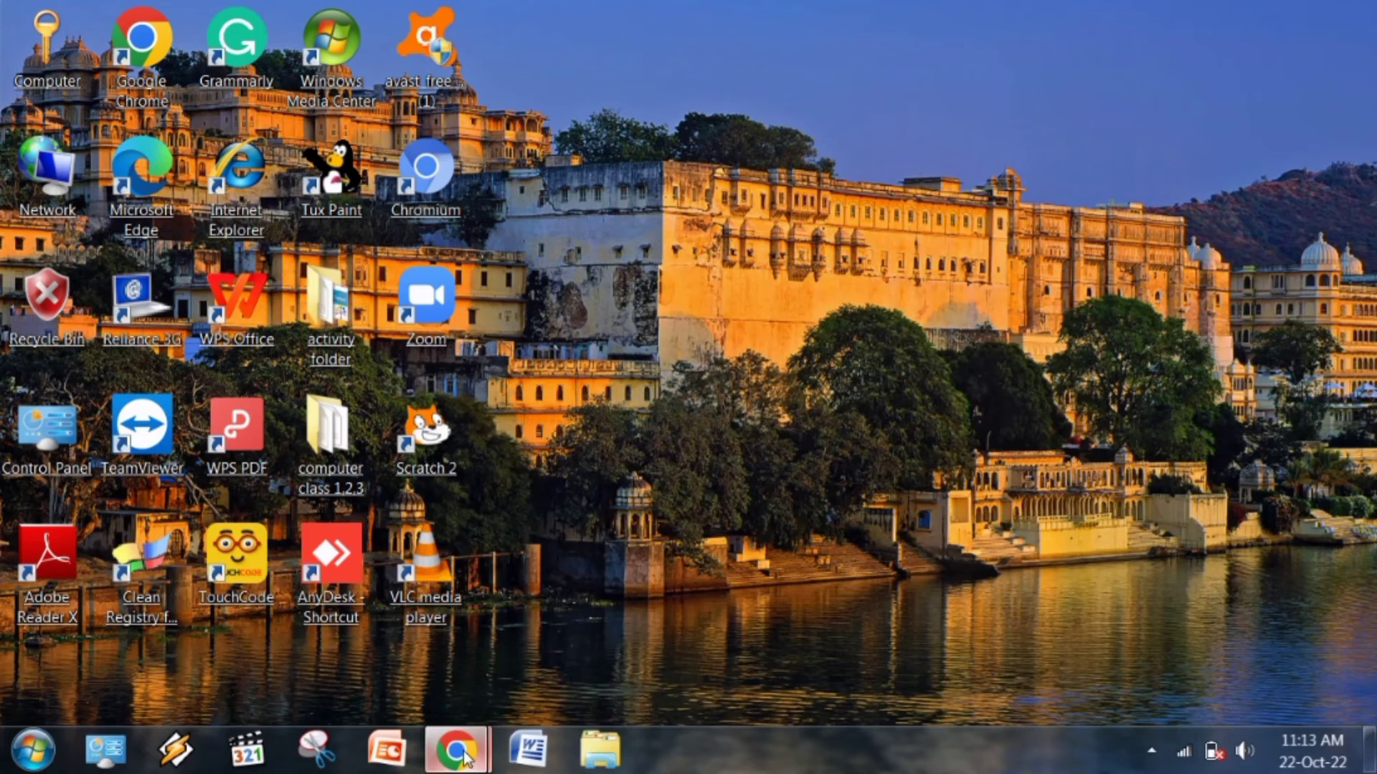
- Open Chrome, Google 'whatsapp web', and follow the official WhatsApp Web result
{"action": "mouse_move", "coordinate": [456, 750]}
{"action": "left_click", "coordinate": [363, 628]}
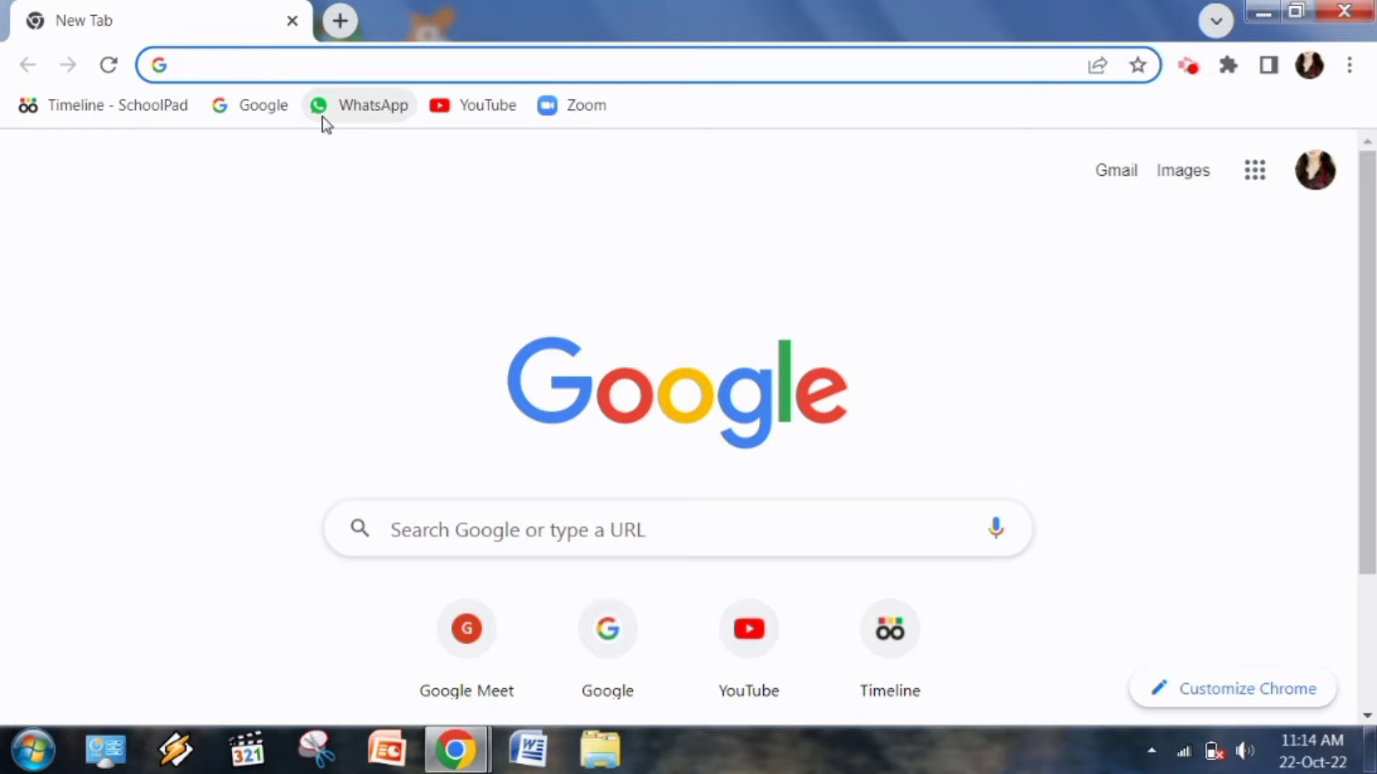
{"action": "left_click", "coordinate": [494, 537]}
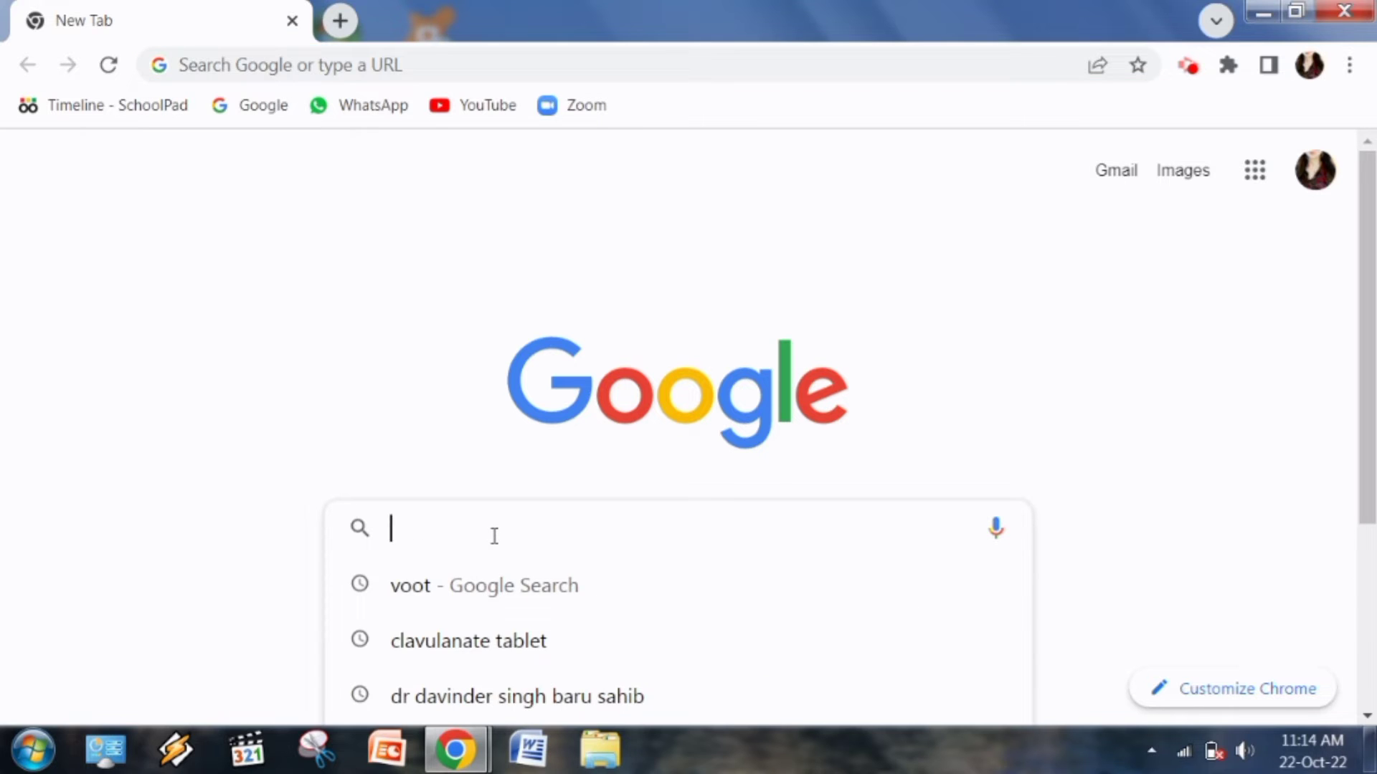
{"action": "type", "text": "whatsapp web"}
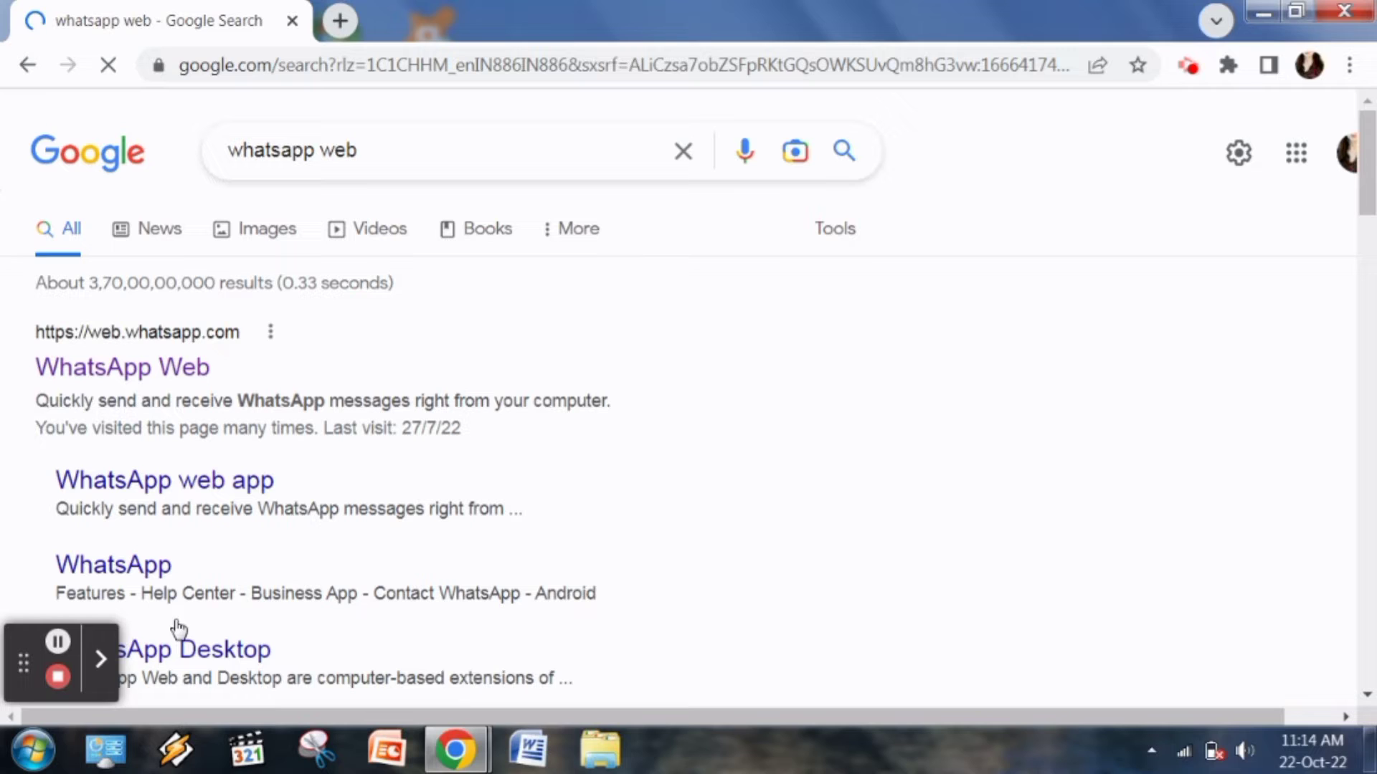
{"action": "left_click", "coordinate": [104, 373]}
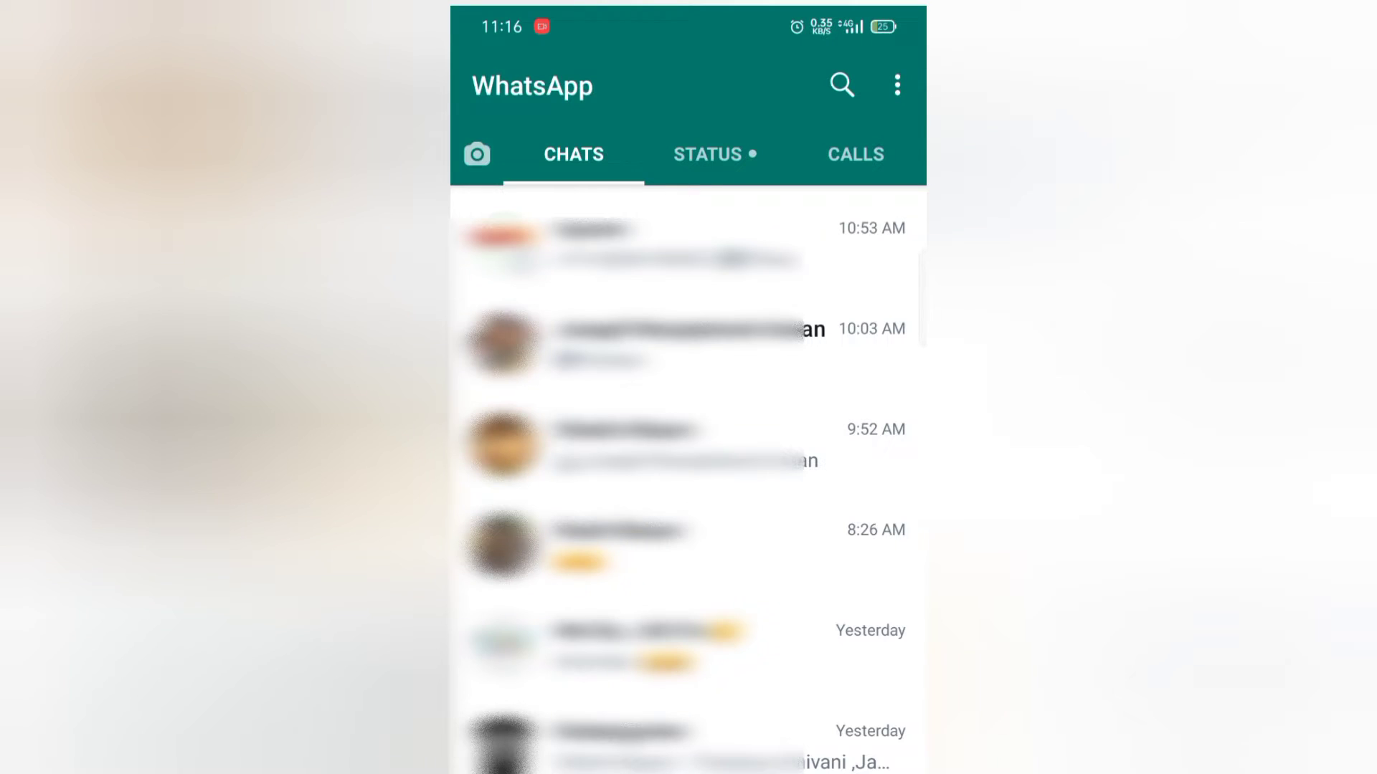
- On the phone, go to WhatsApp's Linked devices screen and start linking a device
{"action": "left_click", "coordinate": [897, 87]}
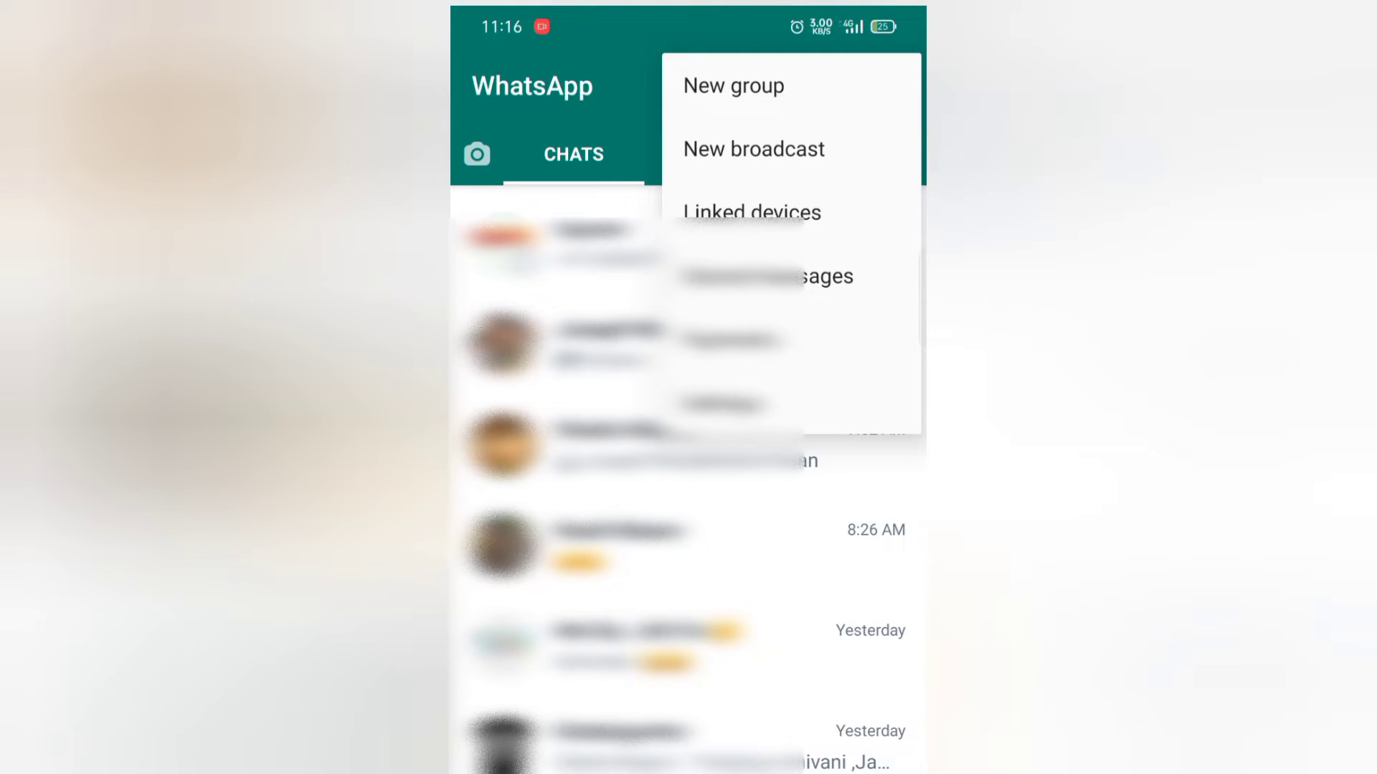
{"action": "left_click", "coordinate": [752, 212]}
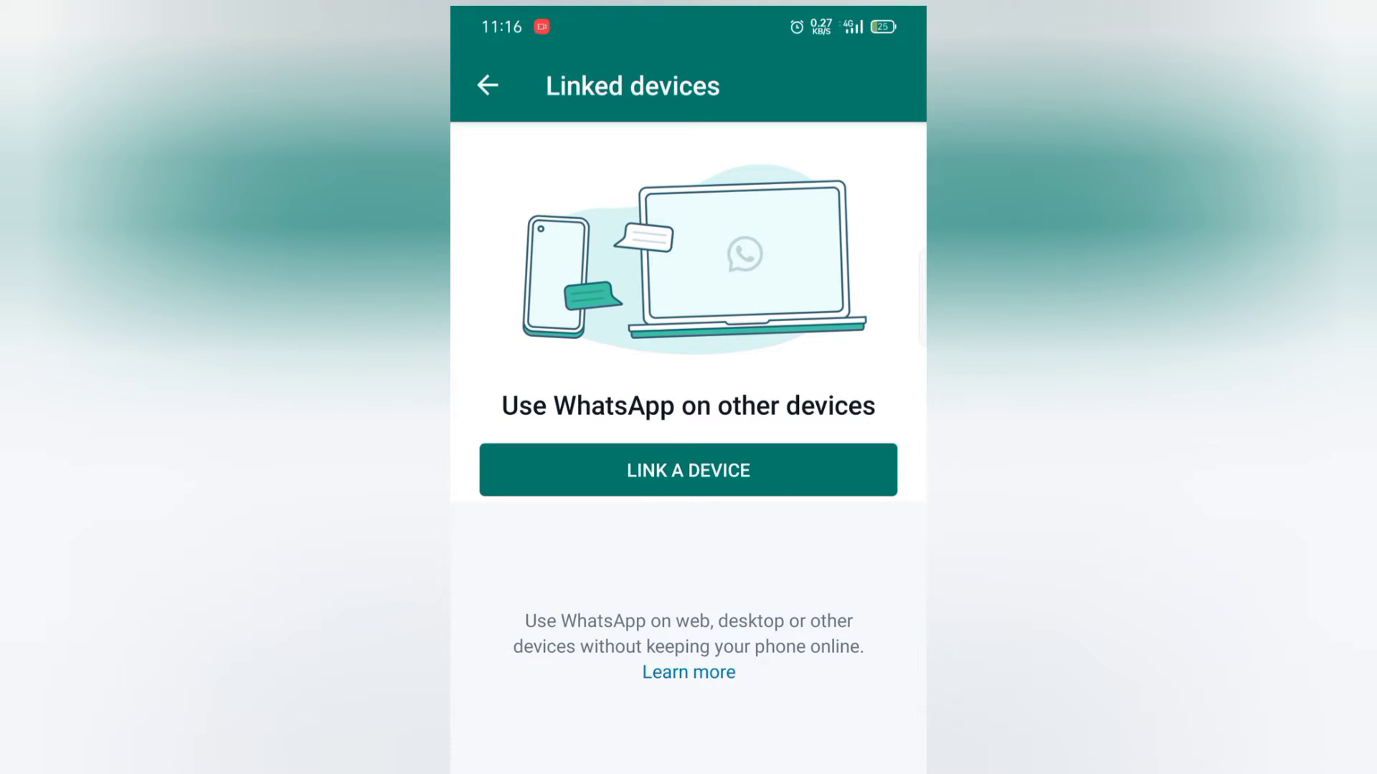
{"action": "left_click", "coordinate": [737, 470]}
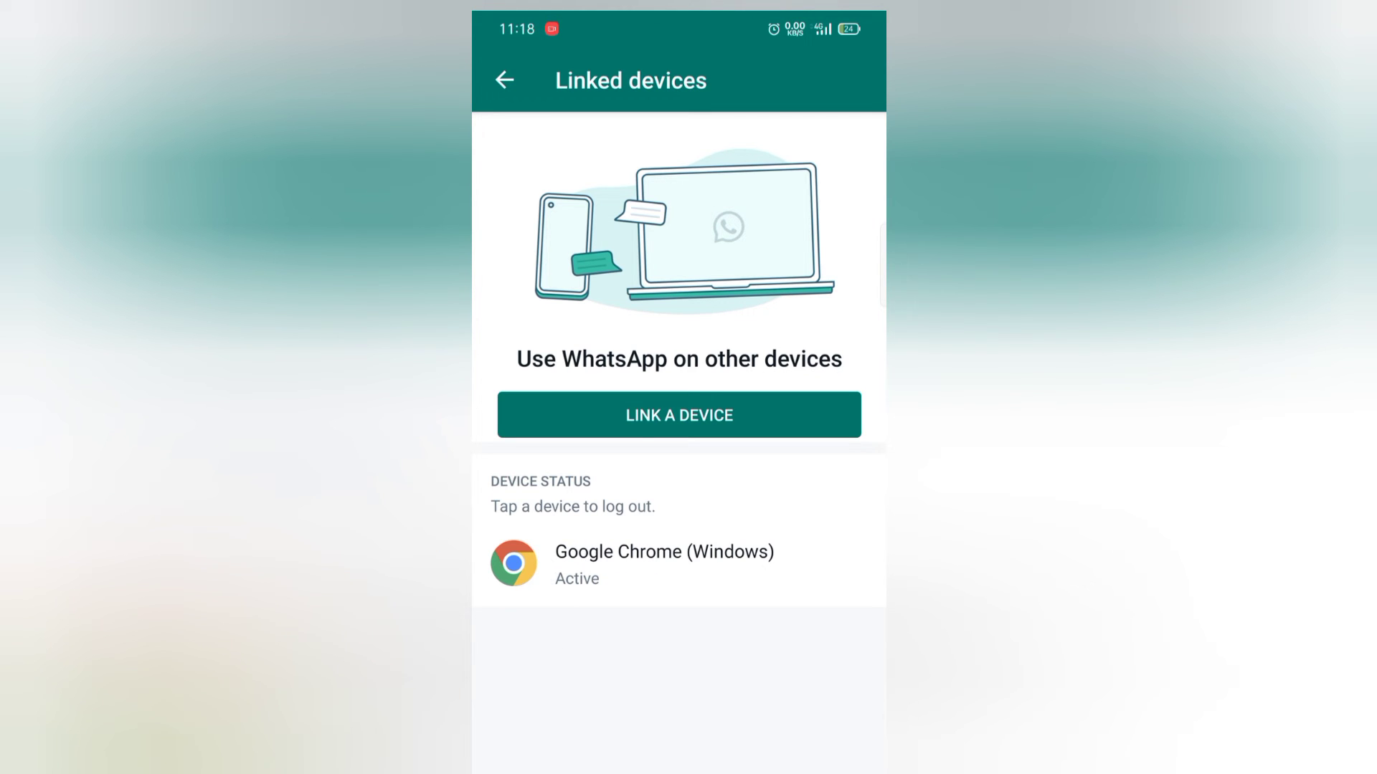
- Open the Google Chrome (Windows) session's details in the phone's Linked devices list
{"action": "left_click", "coordinate": [659, 567]}
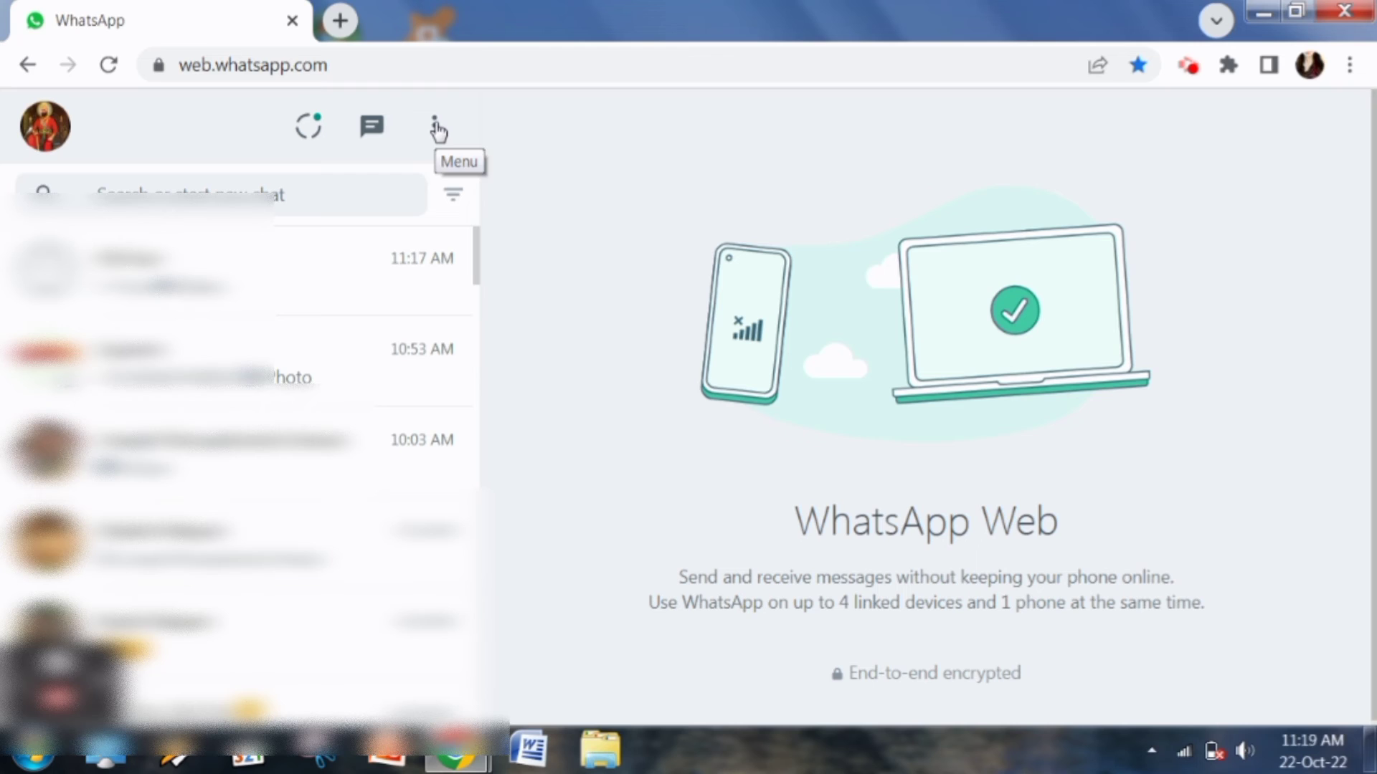
- Choose Log out from the WhatsApp Web menu
{"action": "left_click", "coordinate": [435, 128]}
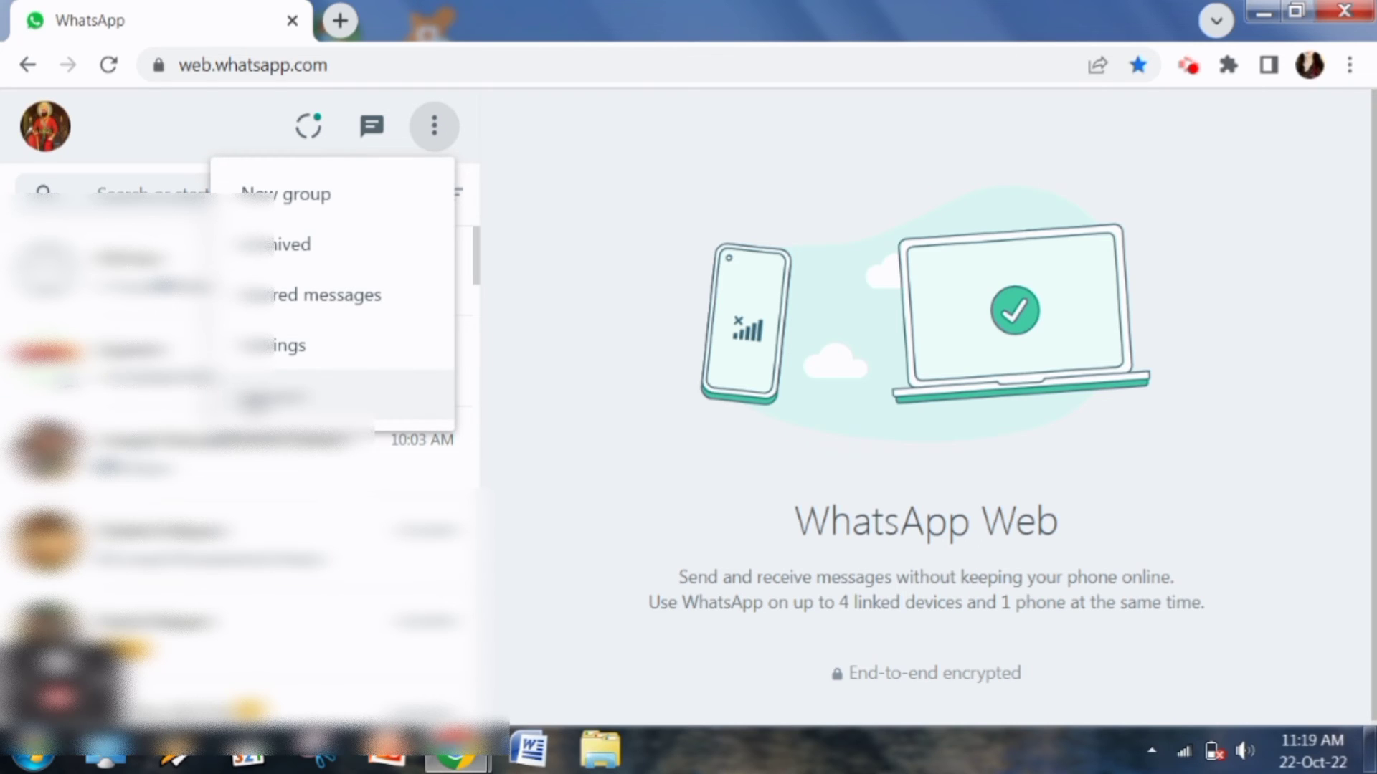
{"action": "left_click", "coordinate": [282, 397]}
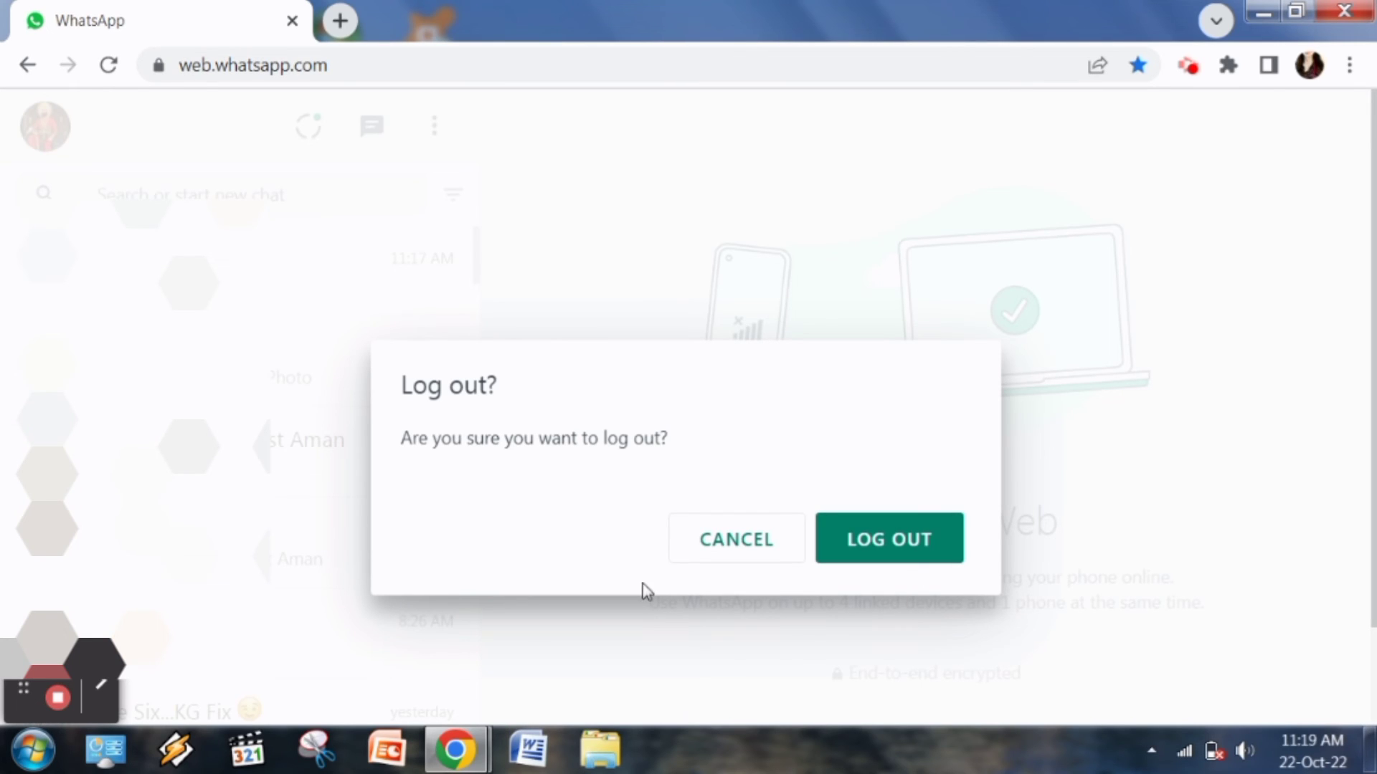
- Confirm LOG OUT in WhatsApp Web's confirmation dialog
{"action": "left_click", "coordinate": [913, 545]}
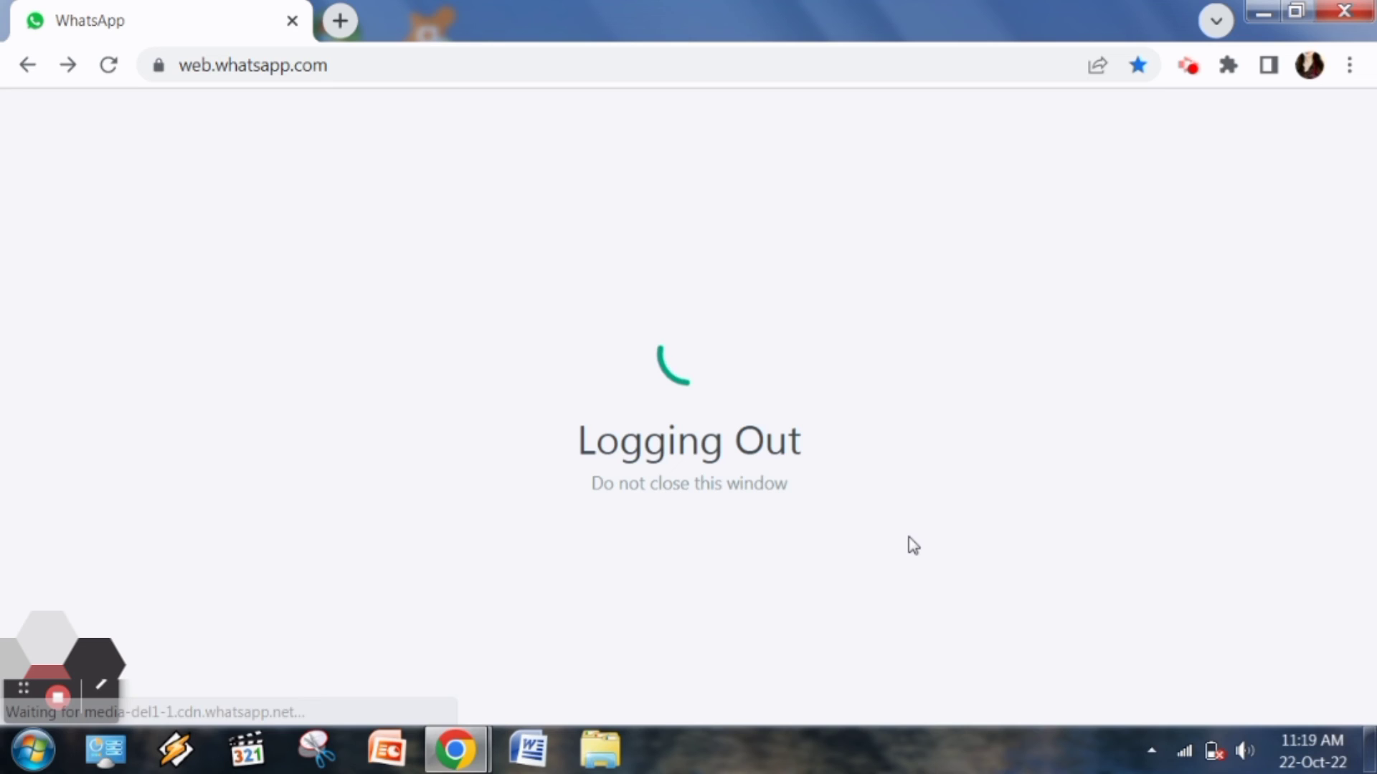